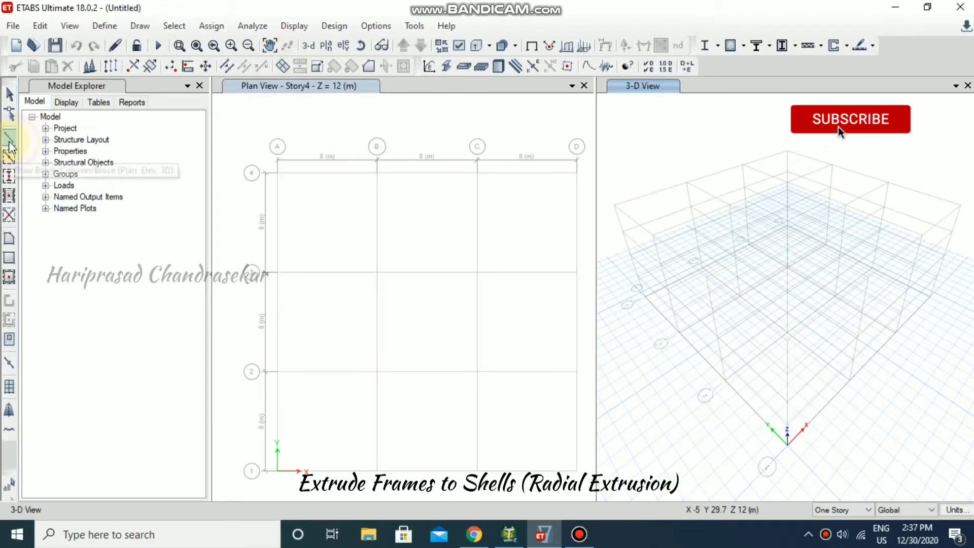
Step: Draw a beam on Story4 from grid point B3 to grid point B2
left_click(9, 142)
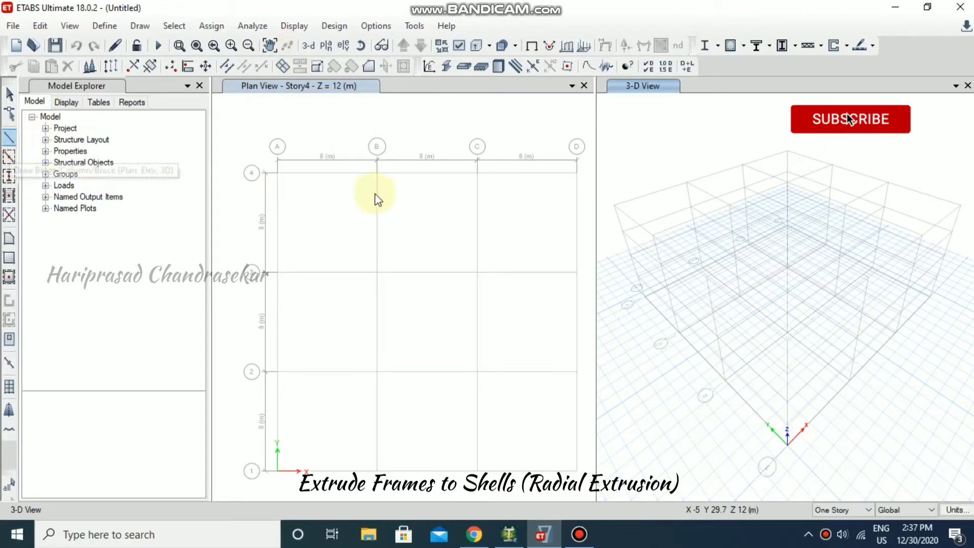
left_click(378, 273)
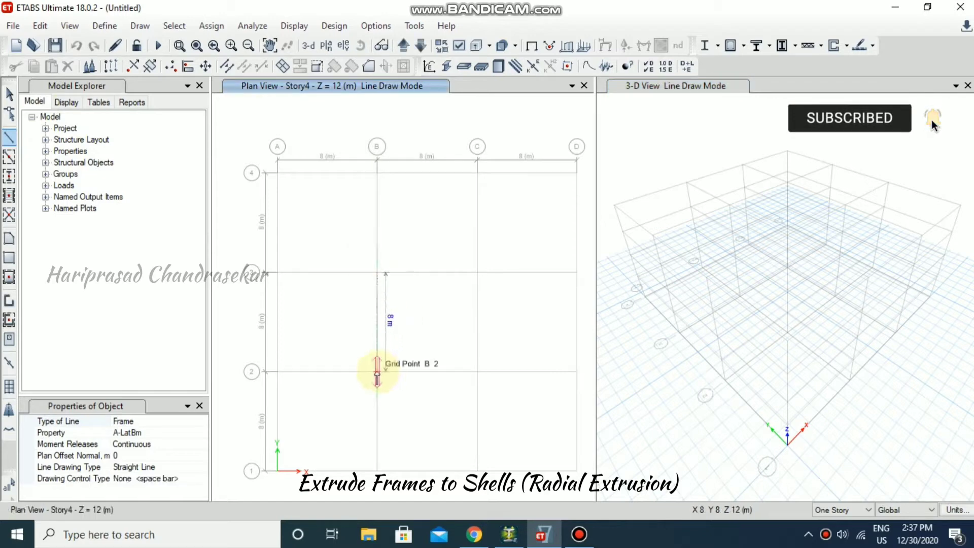
left_click(377, 371)
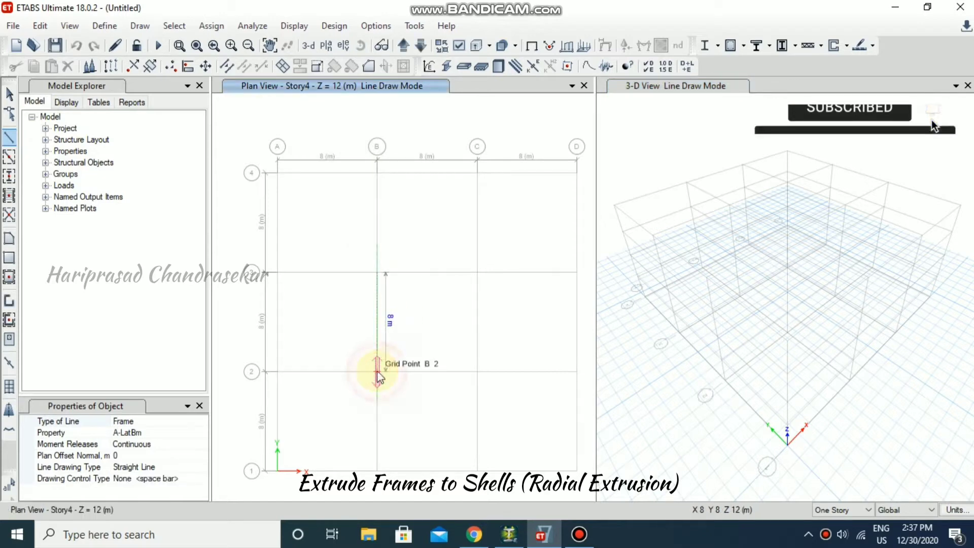
right_click(421, 339)
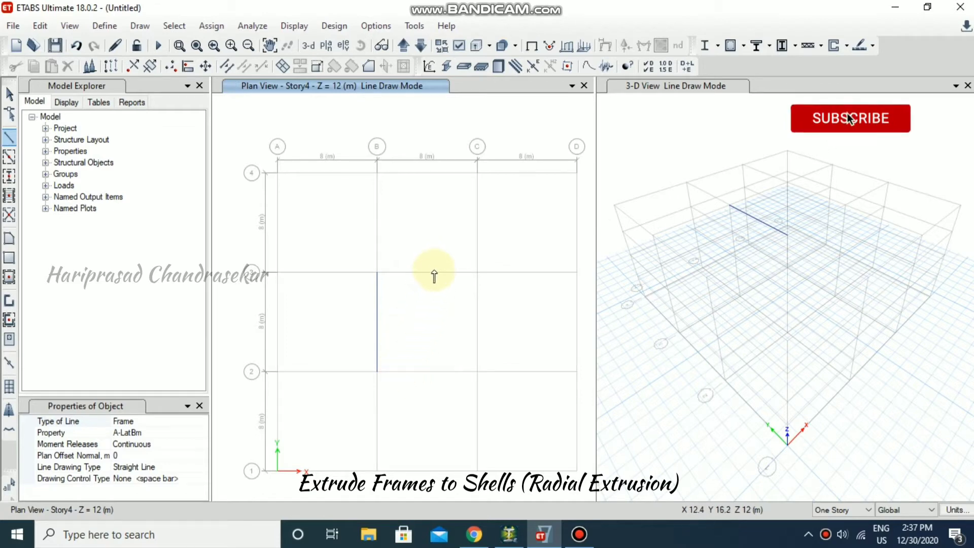
Step: Bring up Extrude Frames to Shells, moved off the plan, showing its Radial Extrusion tab
left_click(151, 68)
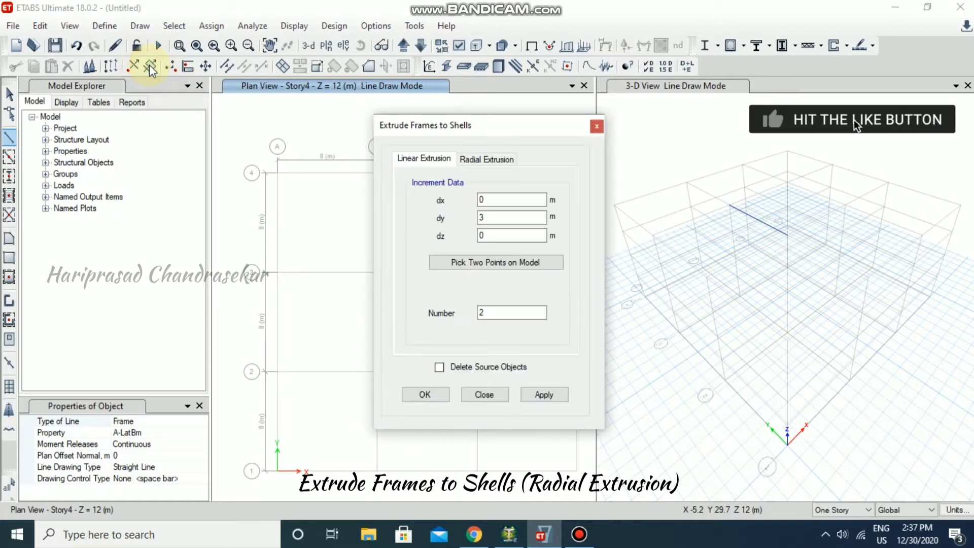
left_click_drag(391, 127, 570, 136)
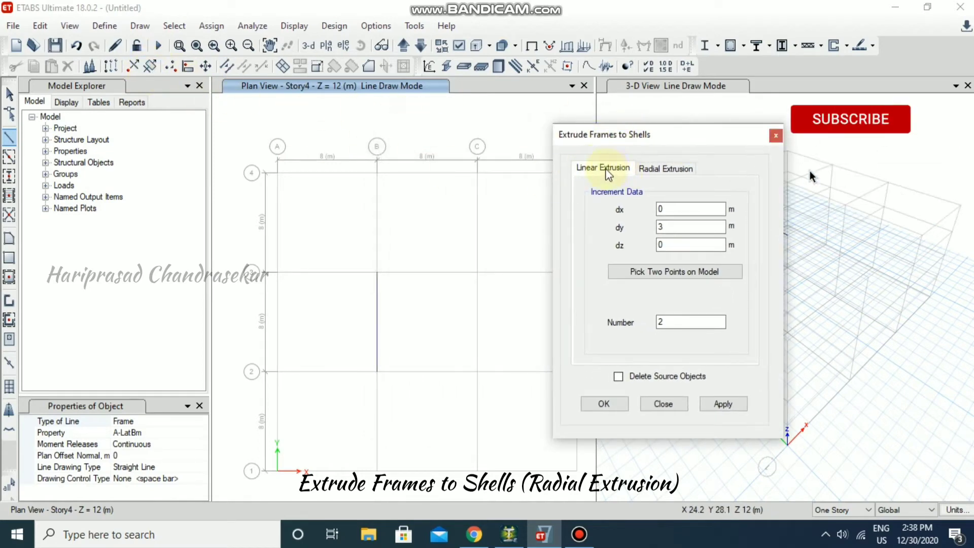
left_click(658, 170)
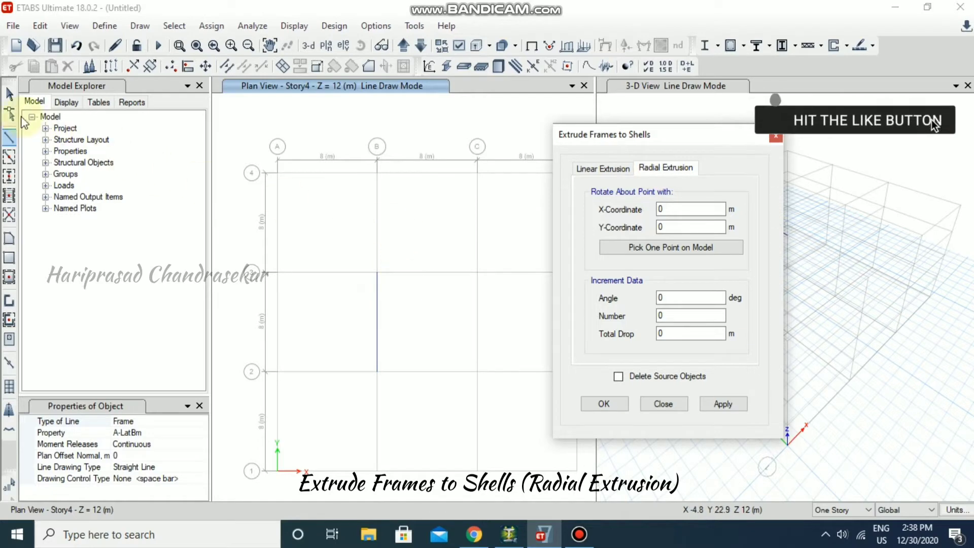
Step: Select the grid B beam and pick grid point B3 (X 8, Y 16) as the rotation centre
left_click(9, 94)
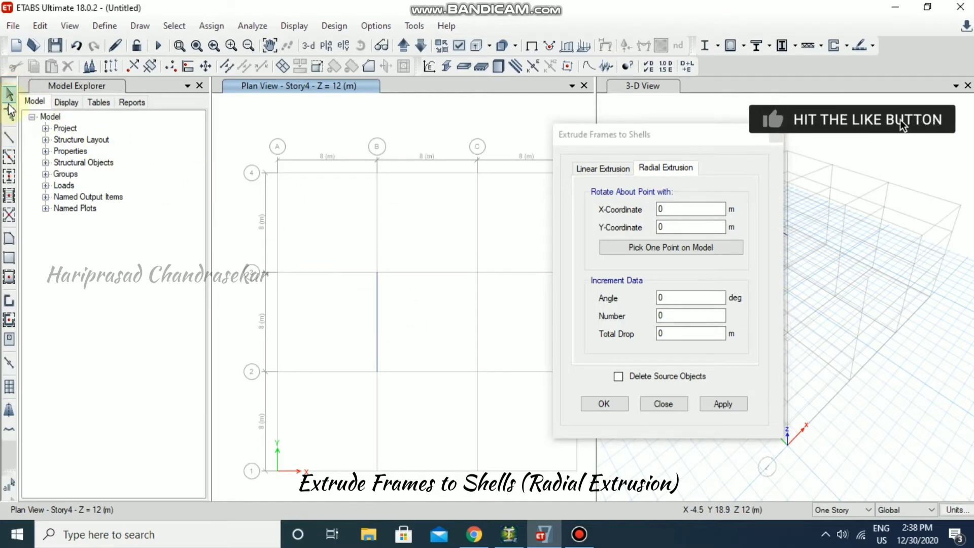
left_click(377, 317)
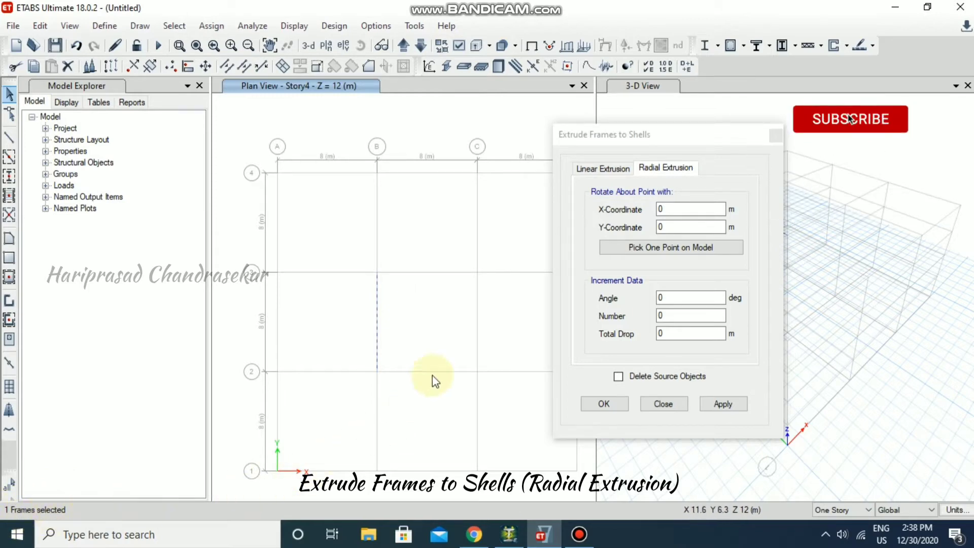
left_click(653, 249)
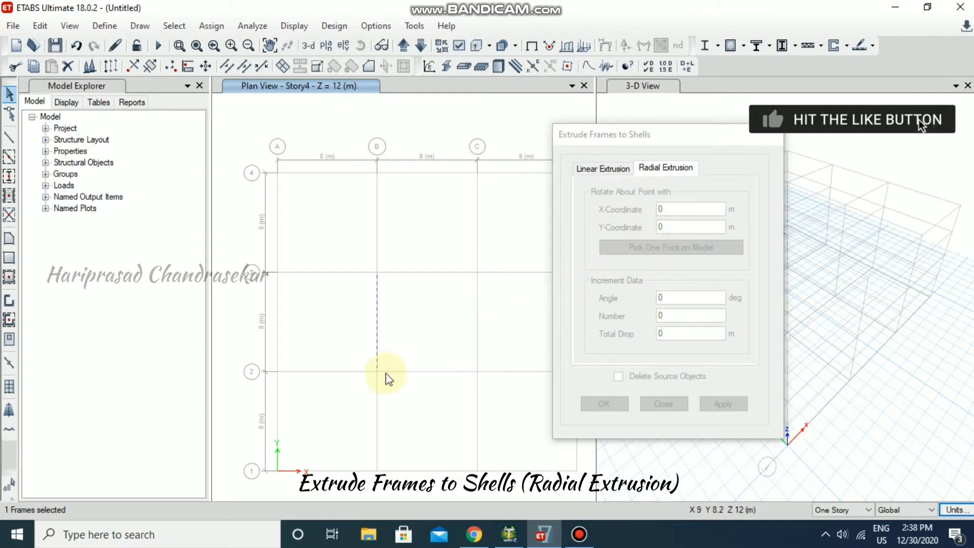
left_click(380, 274)
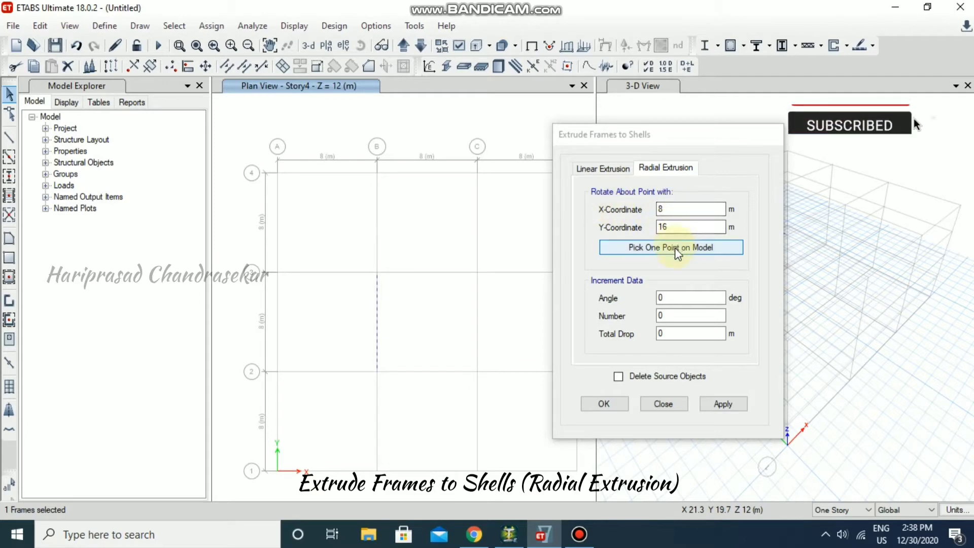
Step: Enter Angle 15, Number 360/15 (24) and Total Drop 0, then run the radial extrusion
left_click(662, 298)
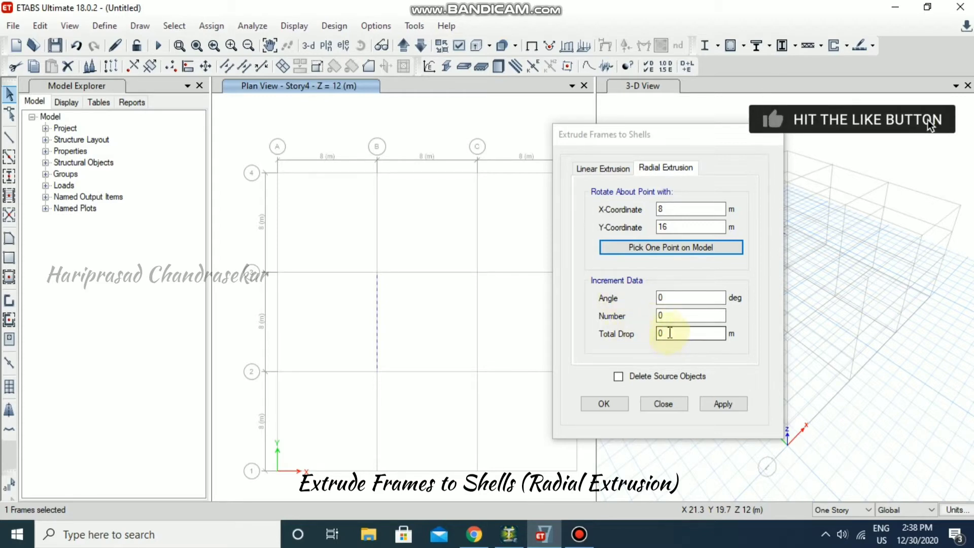
key("BackSpace")
type("360")
double_click(668, 299)
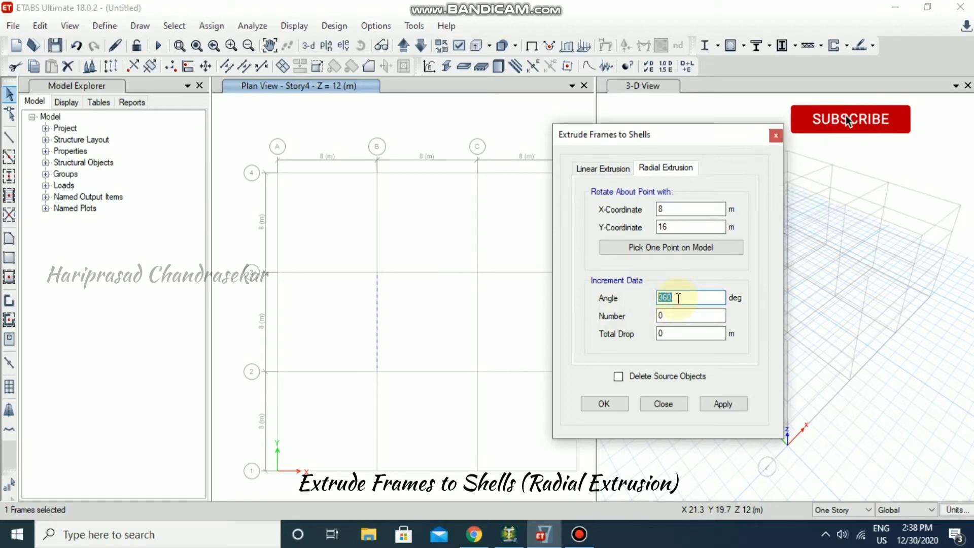
type("15")
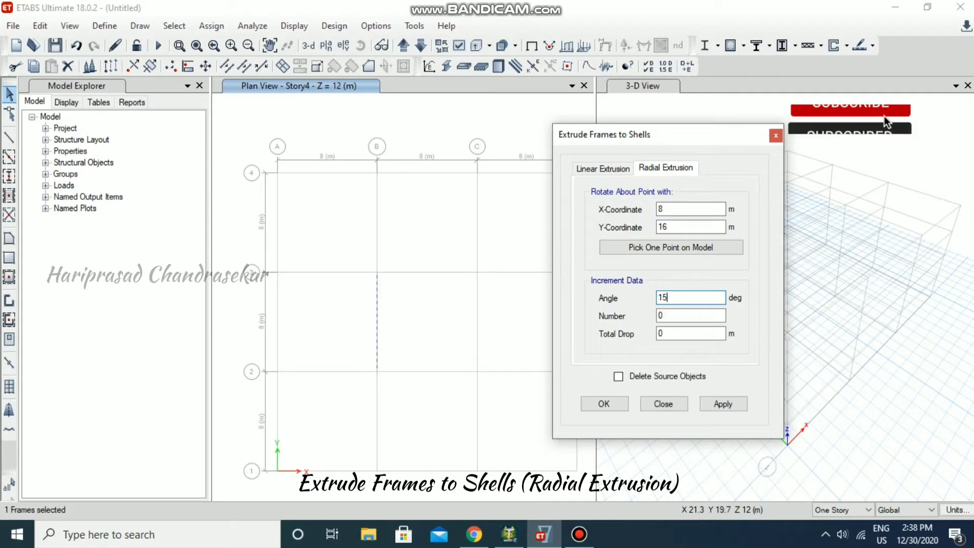
double_click(691, 315)
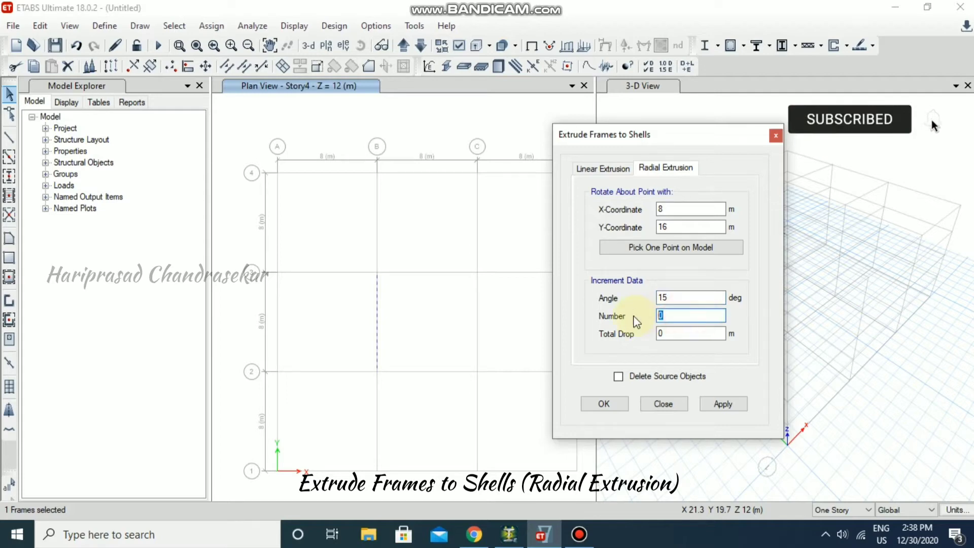
type("360/")
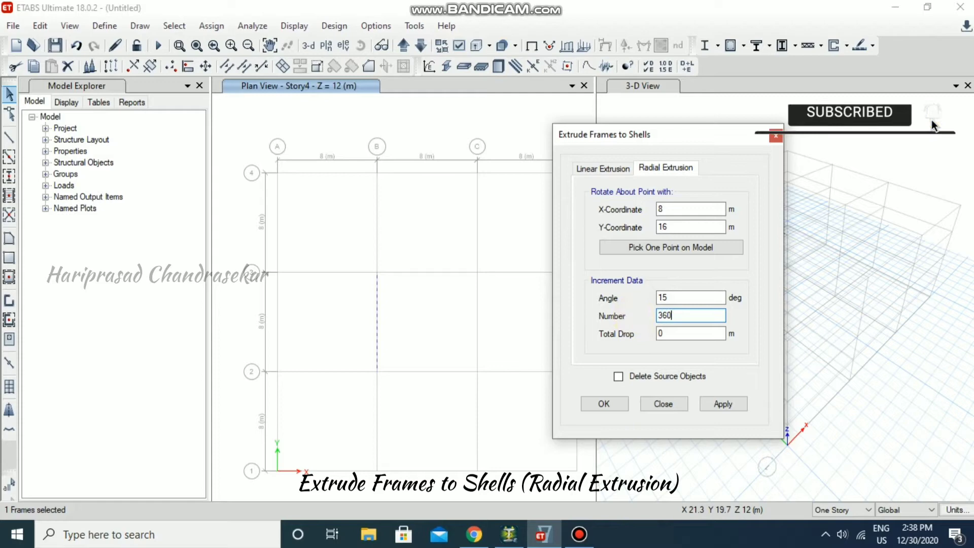
type("15")
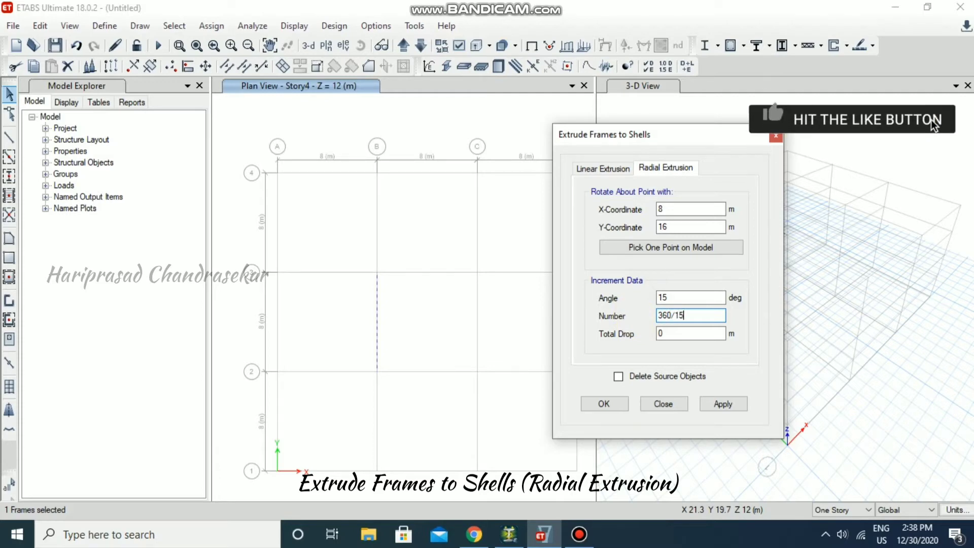
left_click(680, 334)
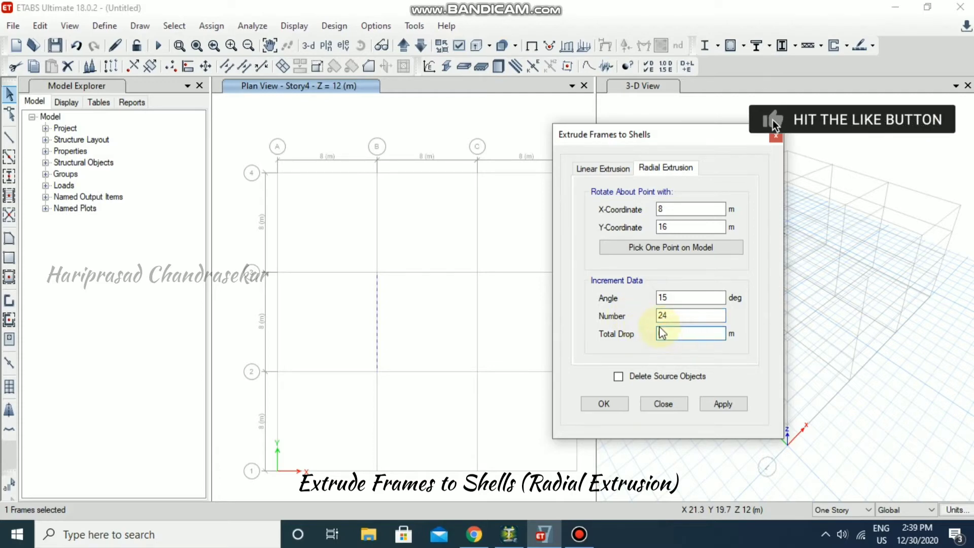
type("0")
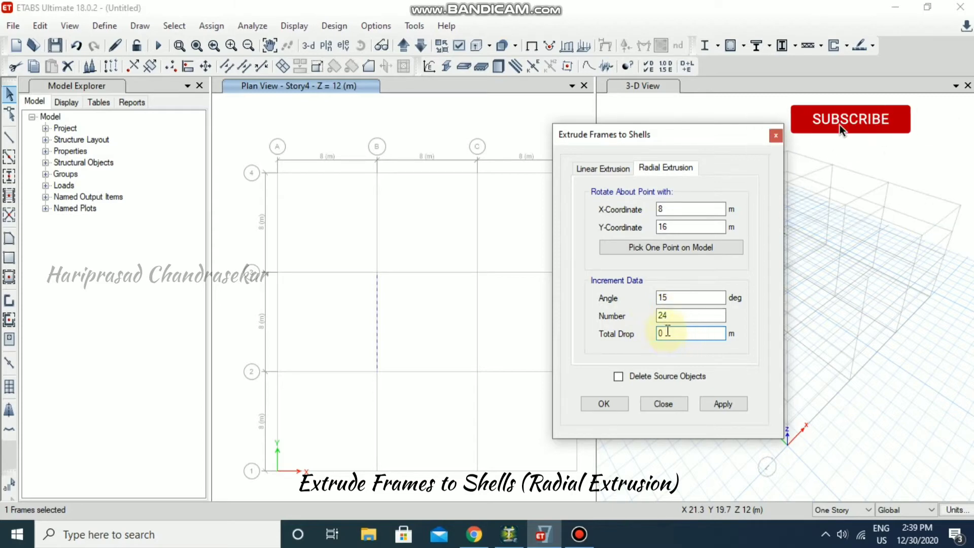
left_click(623, 403)
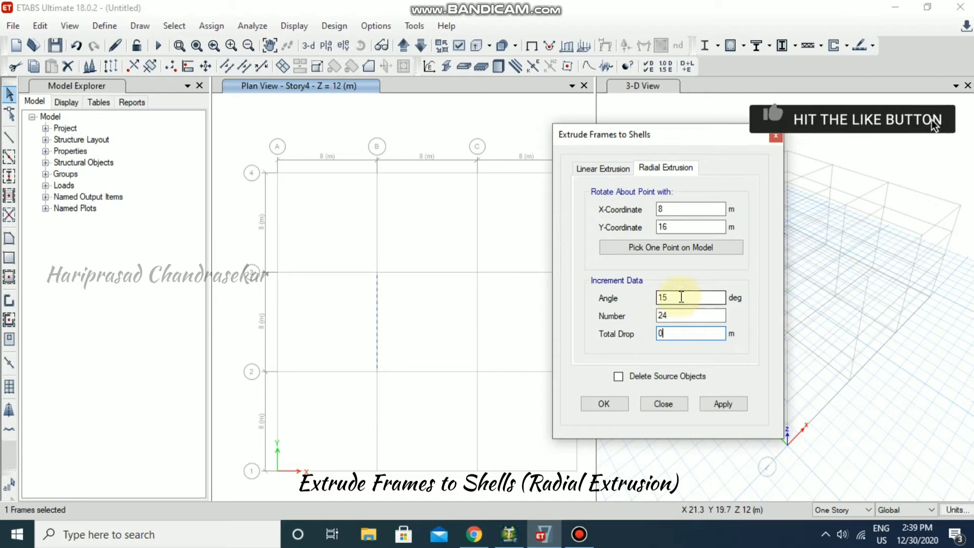
Step: Rerun the radial extrusion with Angle 25, Number 360/25 (14) and zero drop
left_click_drag(680, 297, 639, 304)
type("25")
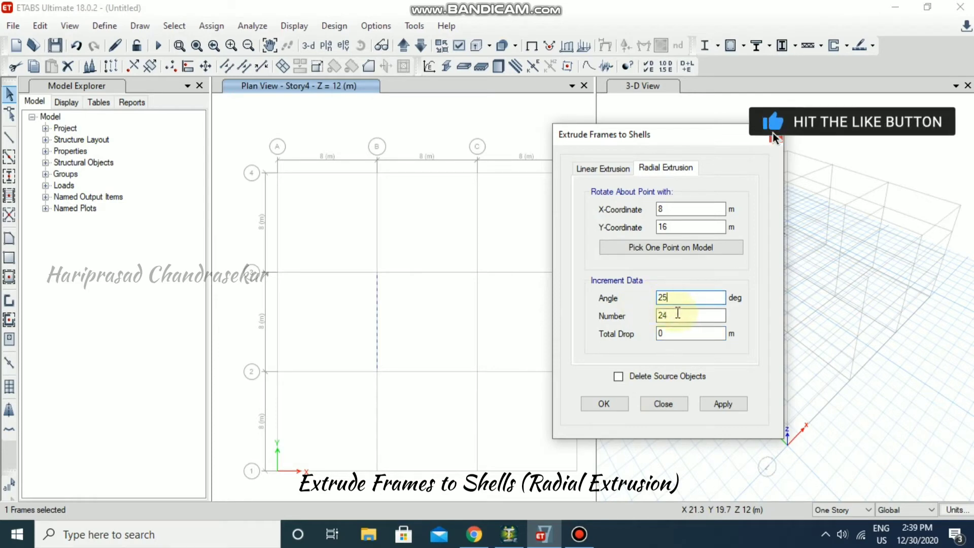
left_click_drag(678, 315, 630, 317)
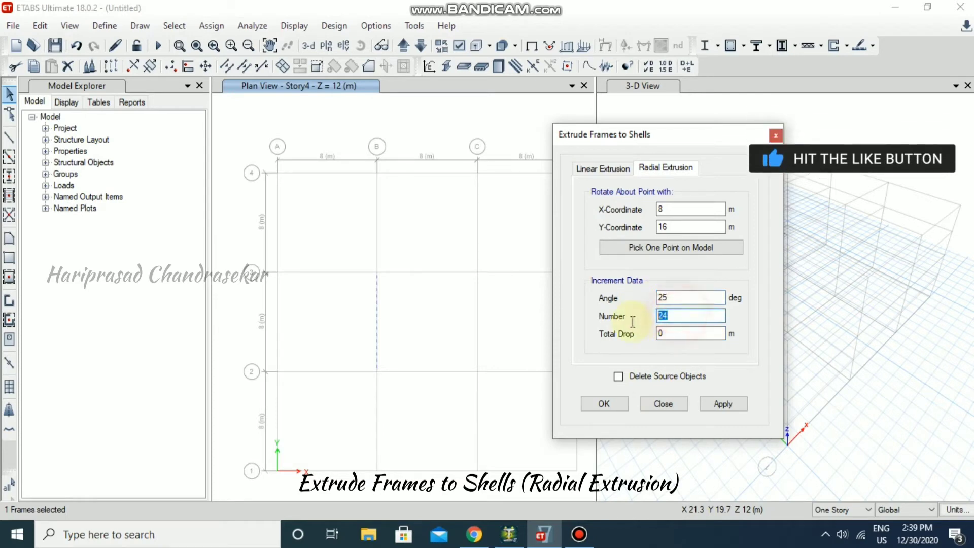
type("360")
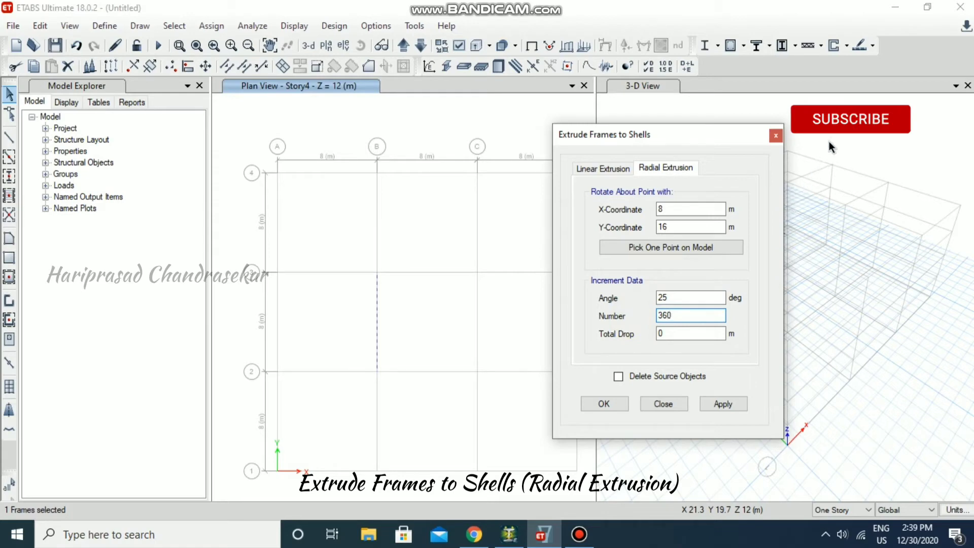
type("/25")
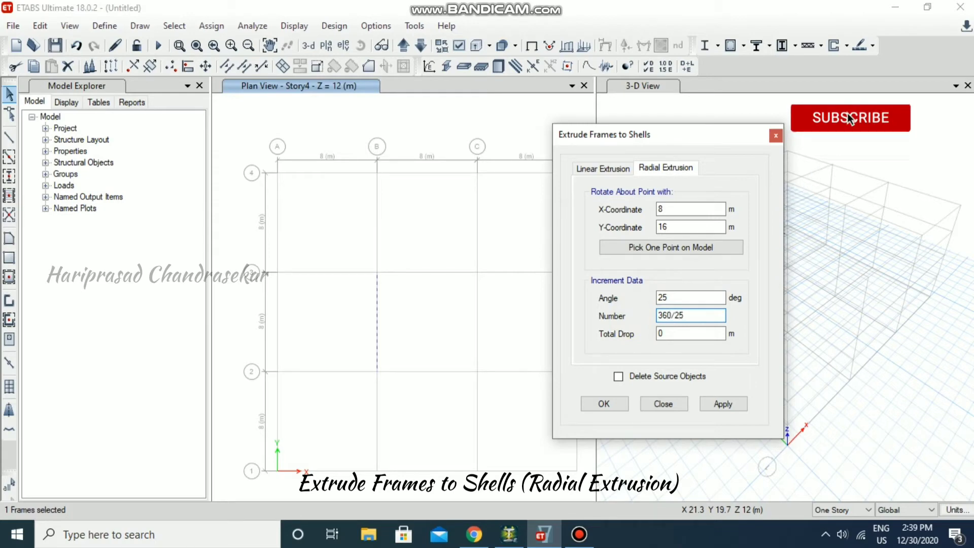
left_click(665, 332)
left_click(610, 404)
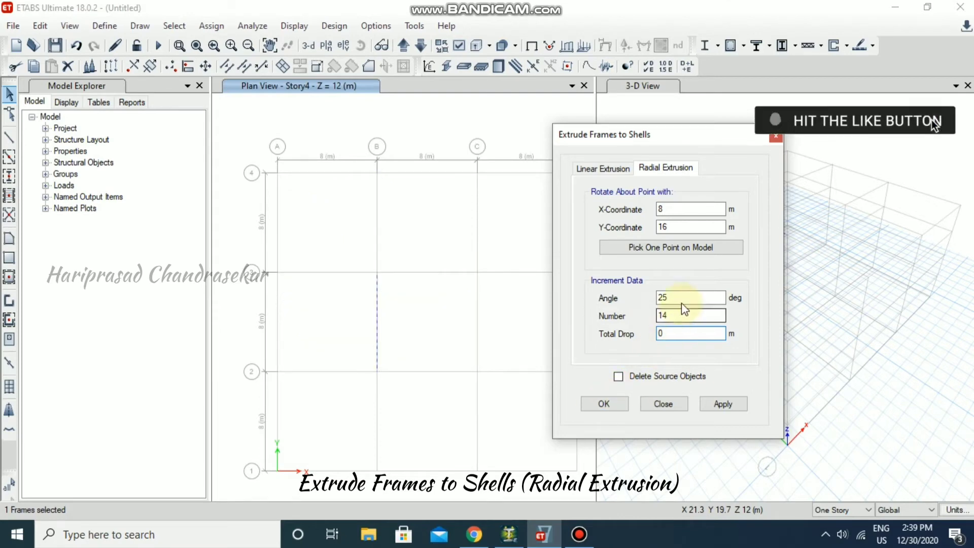
Step: Rerun the radial extrusion with Angle 10 and Number 360/10, giving 36 shells
double_click(681, 303)
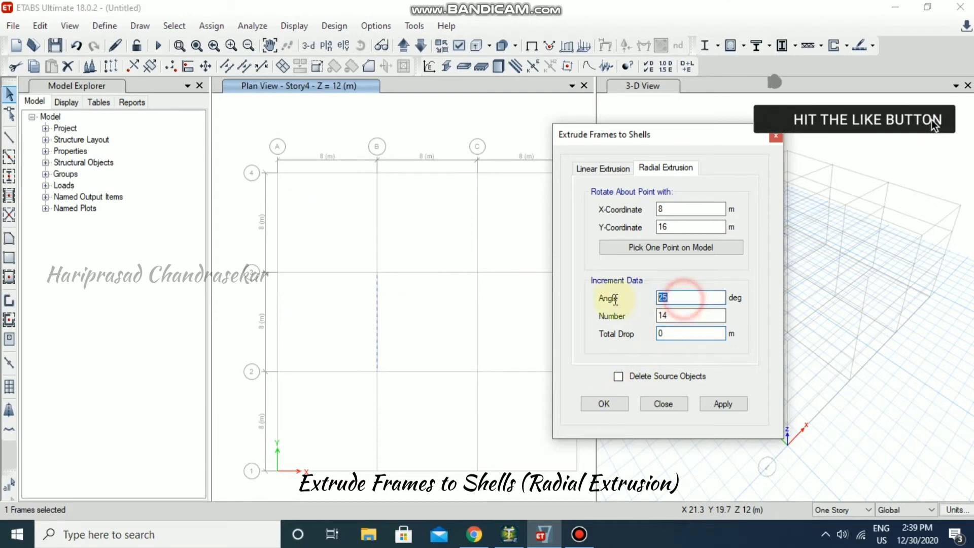
left_click(611, 401)
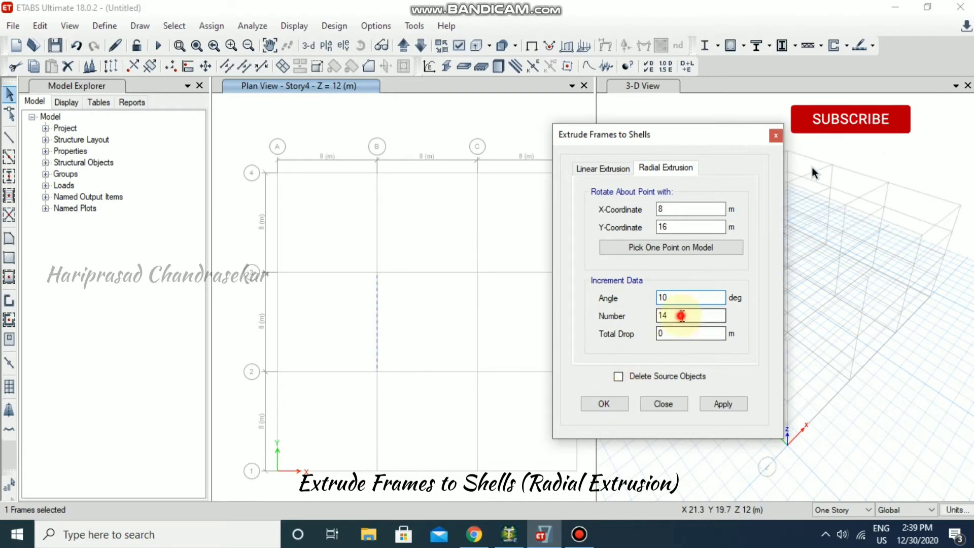
double_click(677, 315)
type("360/10")
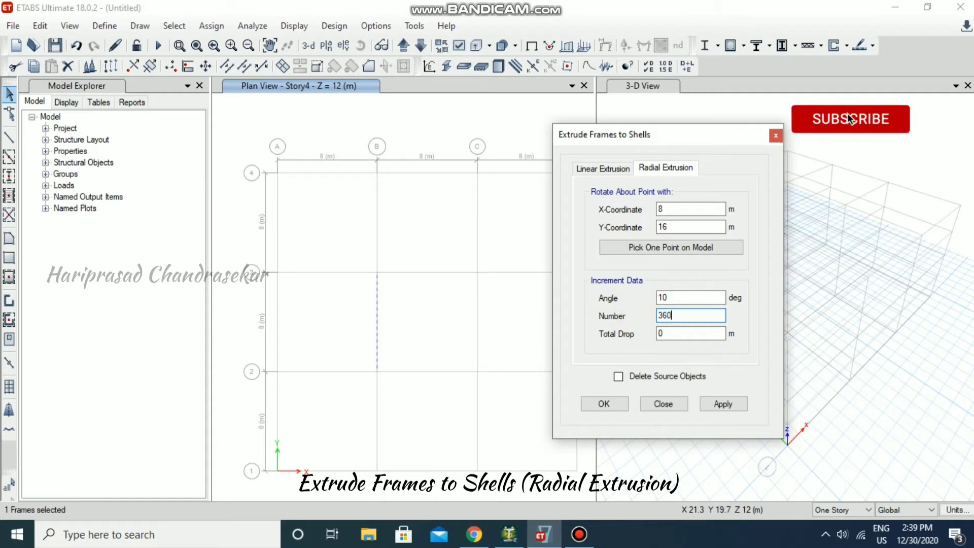
left_click(683, 335)
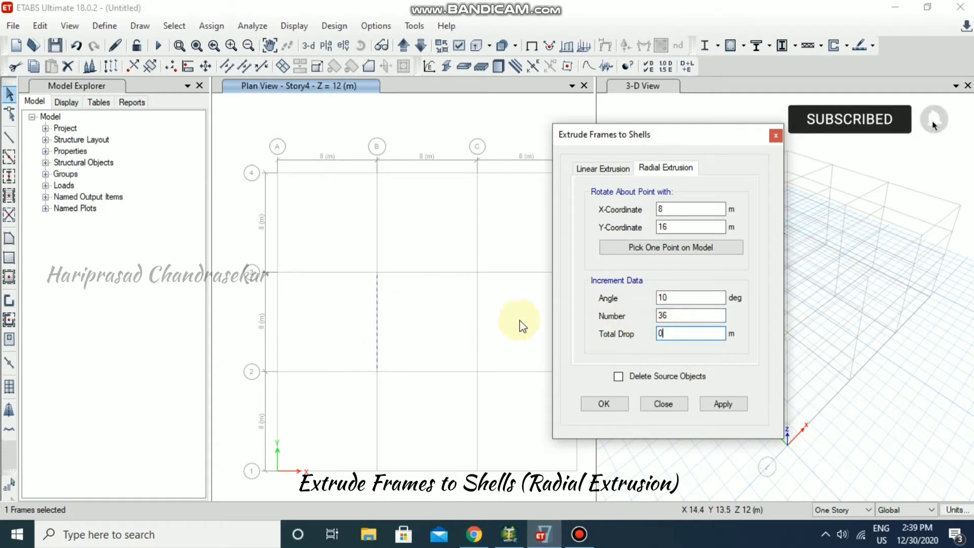
left_click(599, 402)
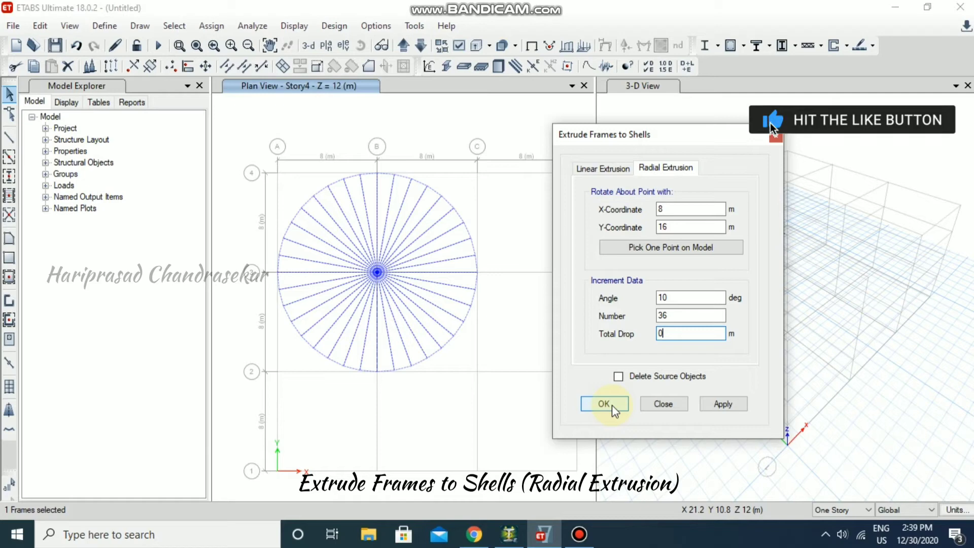
Step: Undo the 36-shell ring and rerun with Angle 20, Number 360/20 (18 shells)
key("ctrl+z")
double_click(690, 297)
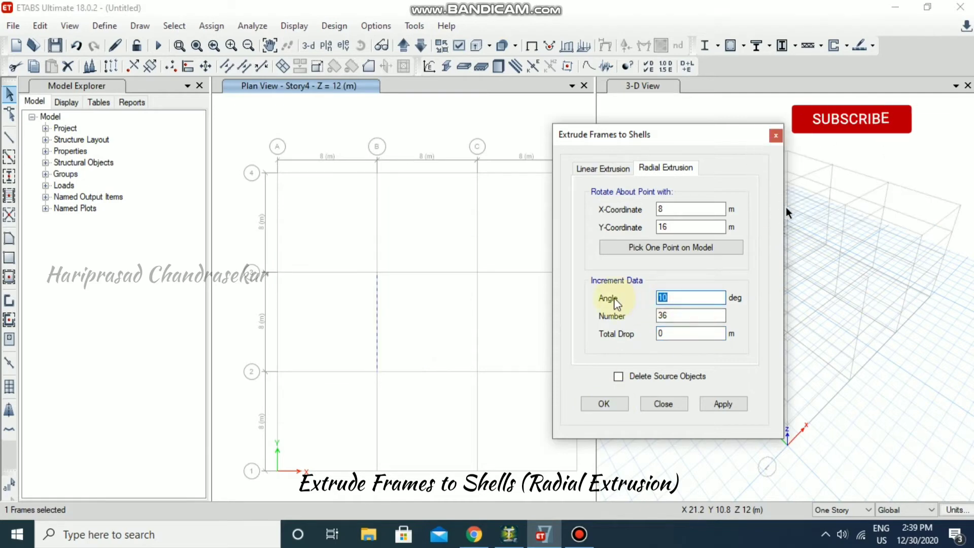
double_click(666, 315)
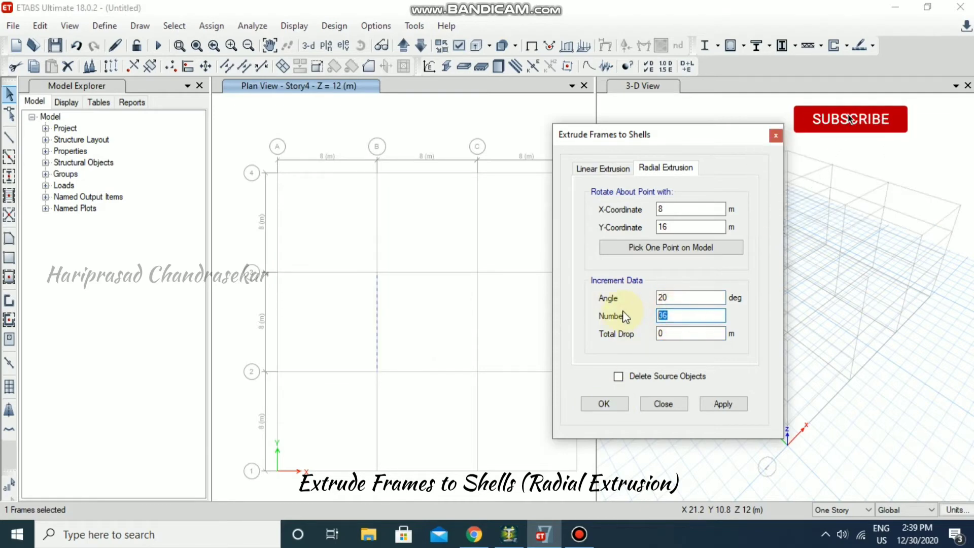
type("360/20")
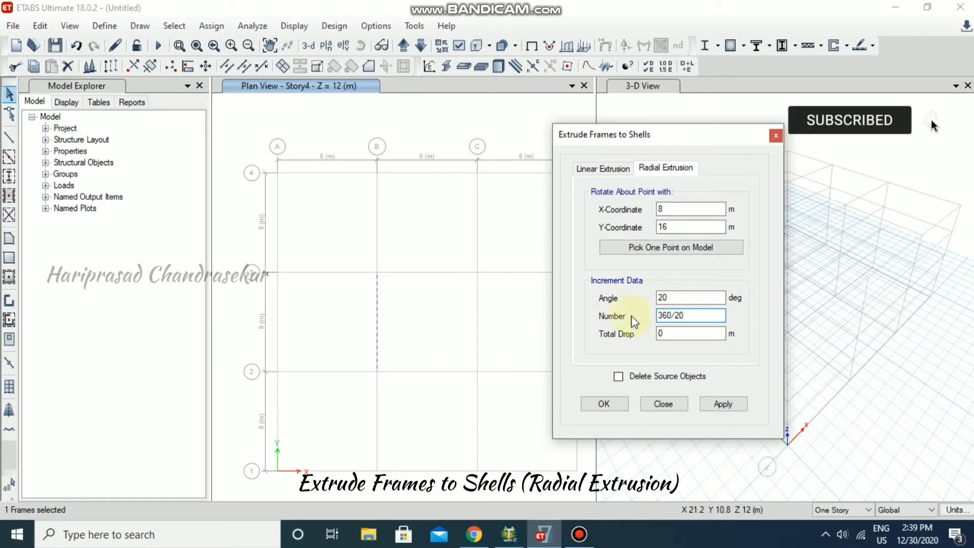
left_click(671, 337)
left_click(612, 404)
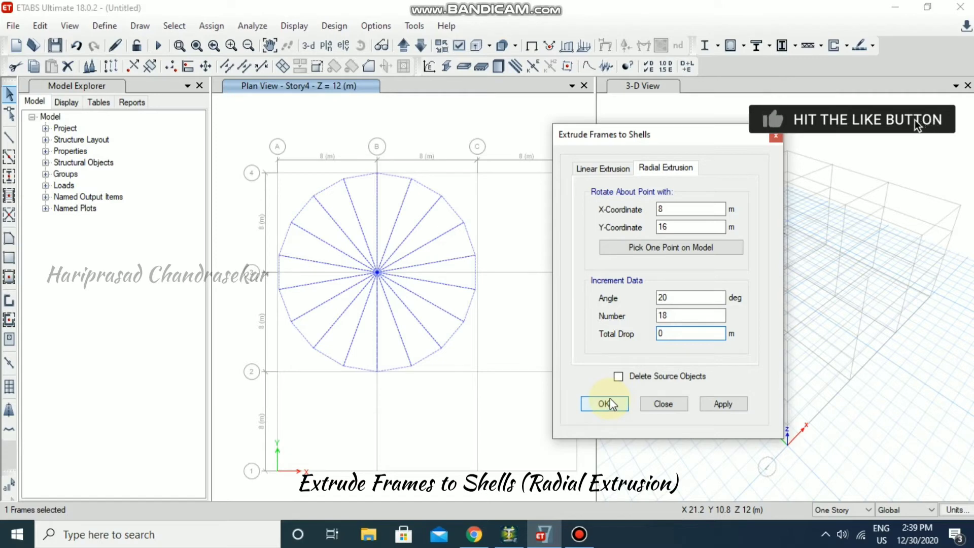
Step: Undo the 18-shell ring and rerun with Angle 15, Number 360/15 (24 shells)
key("ctrl+z")
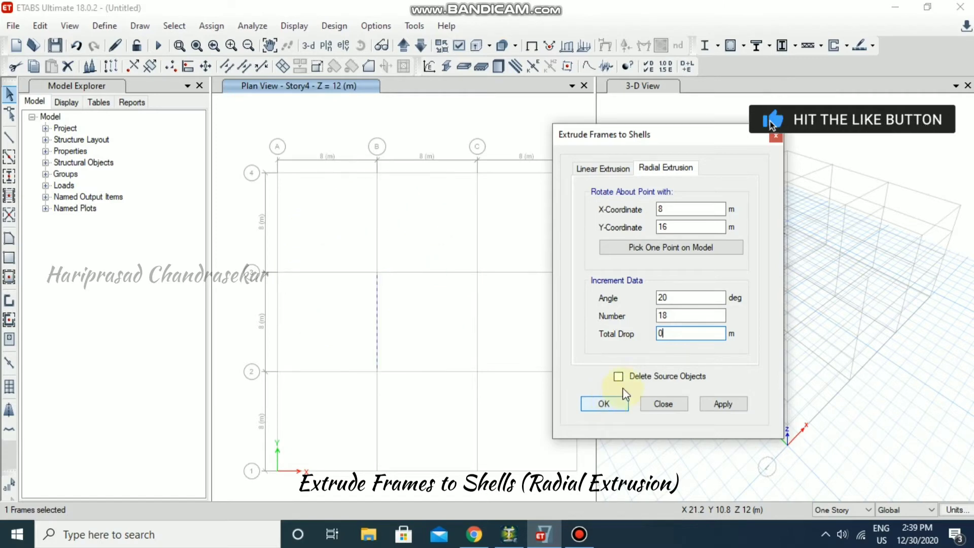
left_click_drag(690, 298, 634, 299)
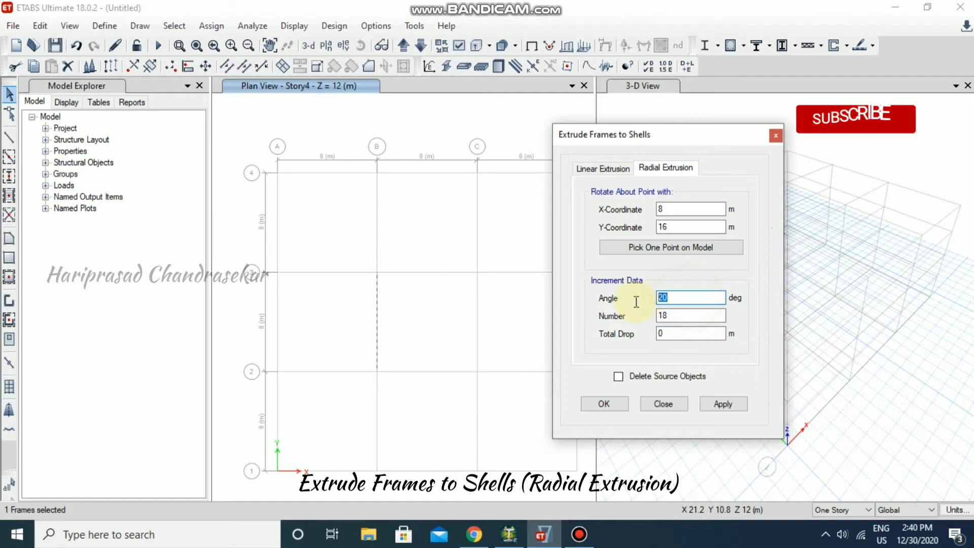
type("15")
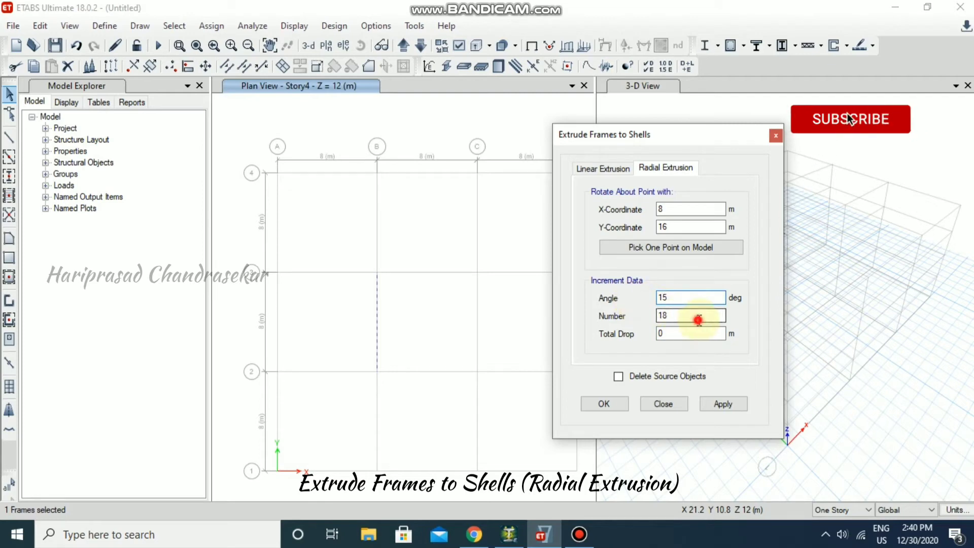
left_click_drag(698, 320, 638, 316)
type("360/15")
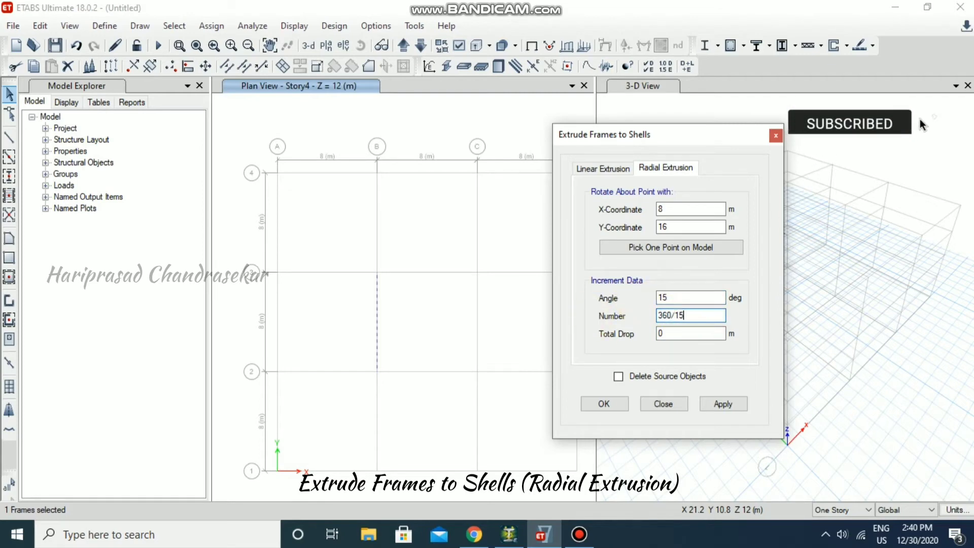
left_click(674, 333)
left_click(604, 404)
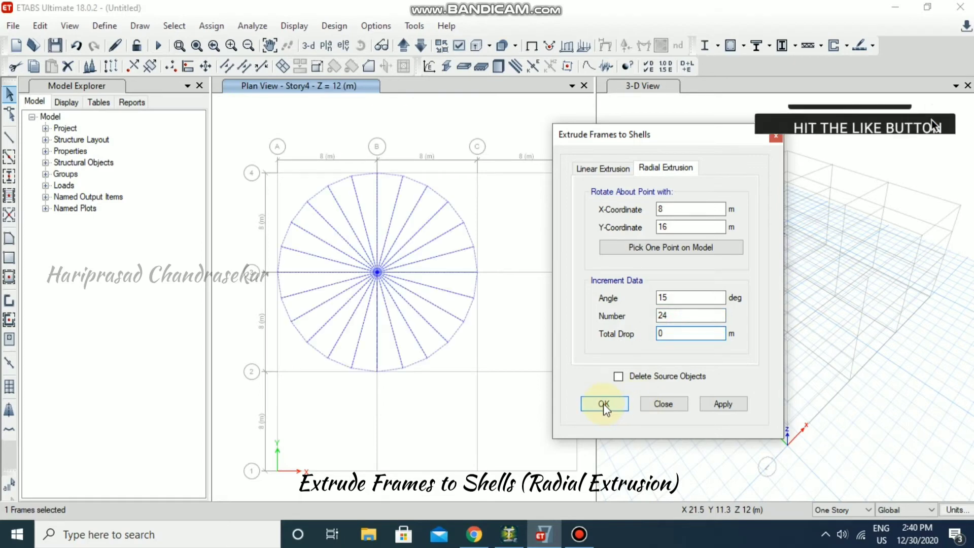
Step: Apply the 15°, 24-panel radial extrusion and move the dialog aside to view it in 3-D
left_click(723, 404)
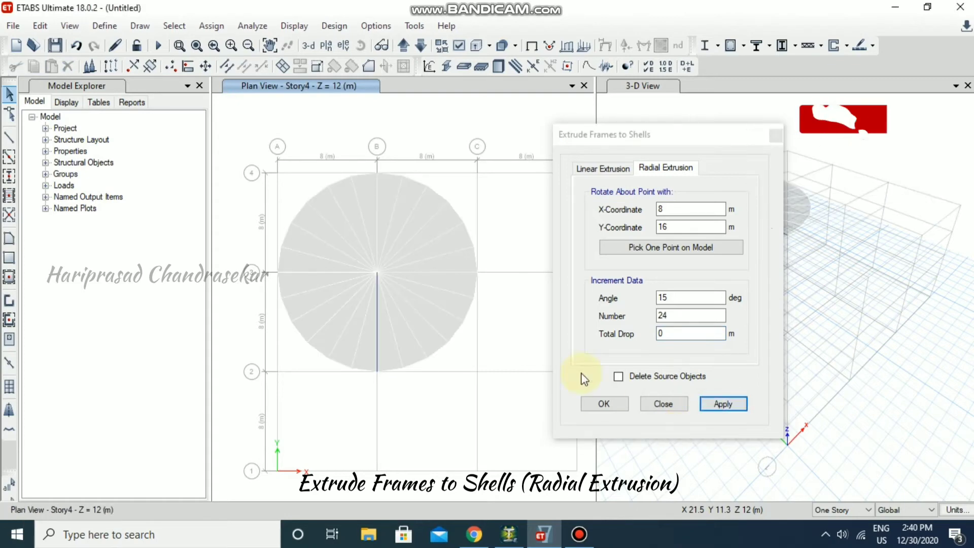
left_click_drag(695, 135, 558, 131)
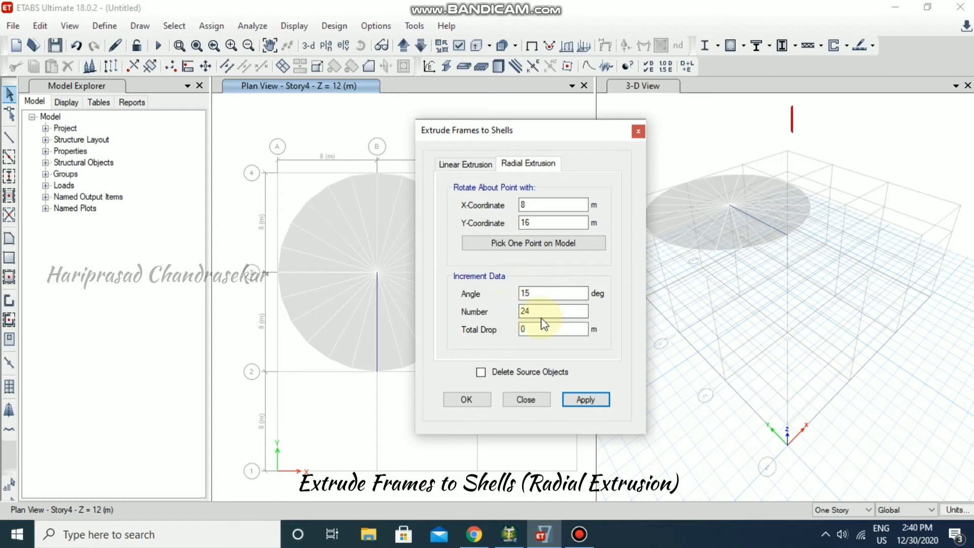
mouse_move(524, 137)
left_mouse_down()
mouse_move(672, 143)
mouse_move(522, 120)
left_mouse_up()
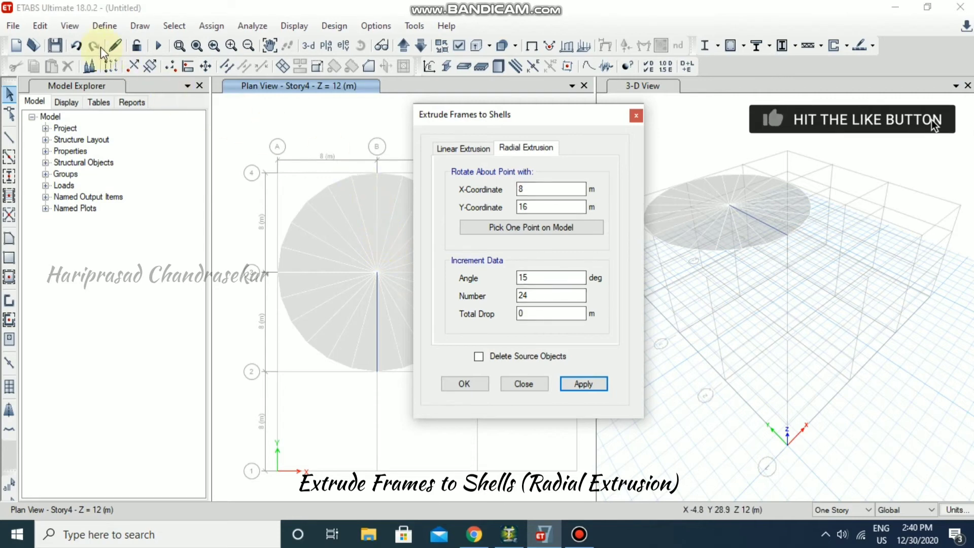
Step: Undo the 24-shell disc, reselect the B3–B2 beam, and select the Total Drop field
left_click(76, 45)
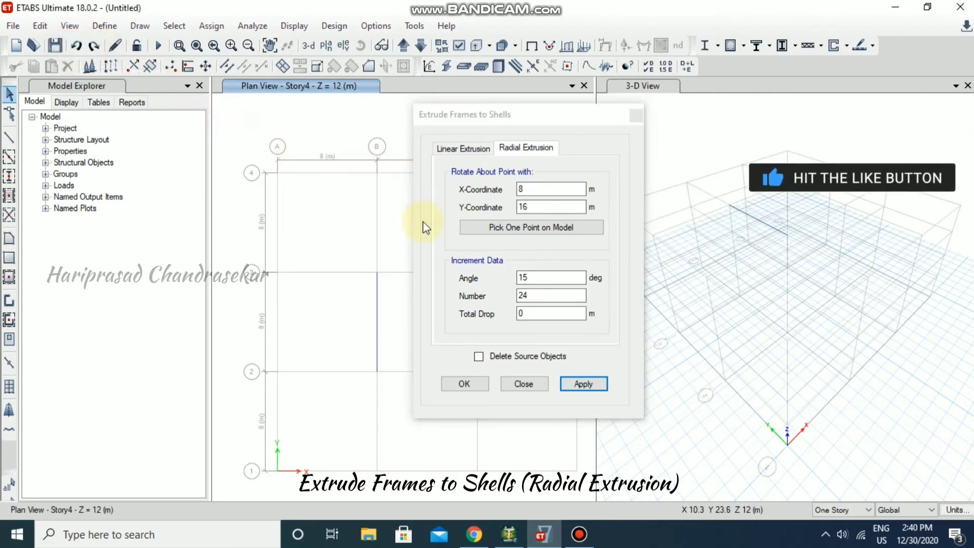
left_click(377, 325)
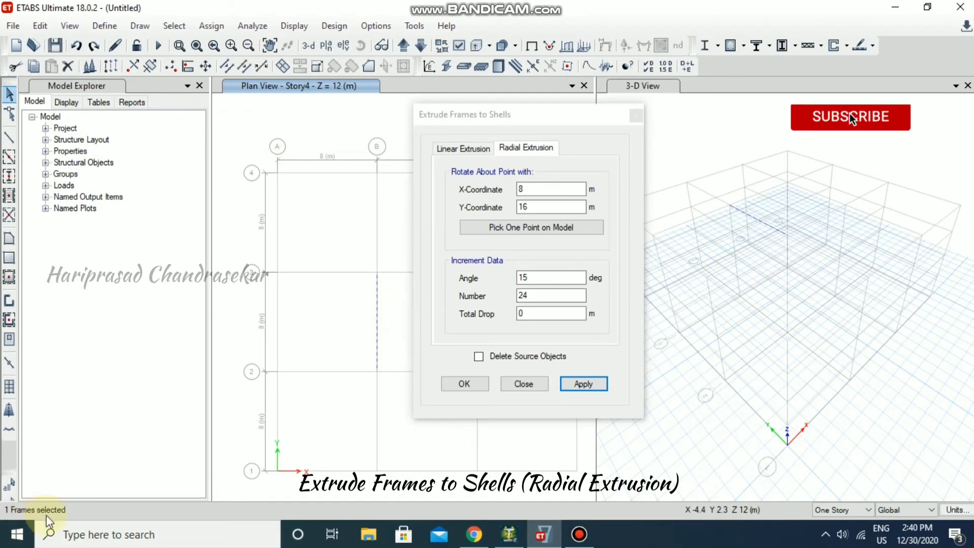
left_click(550, 314)
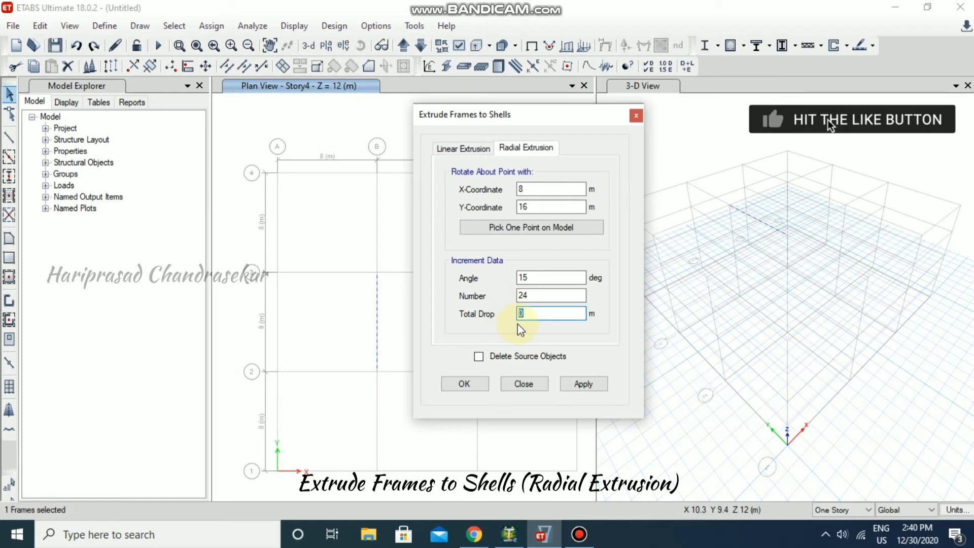
Step: Enter a 12 m total drop for the 24-step, 15° radial extrusion and preview it
type("12")
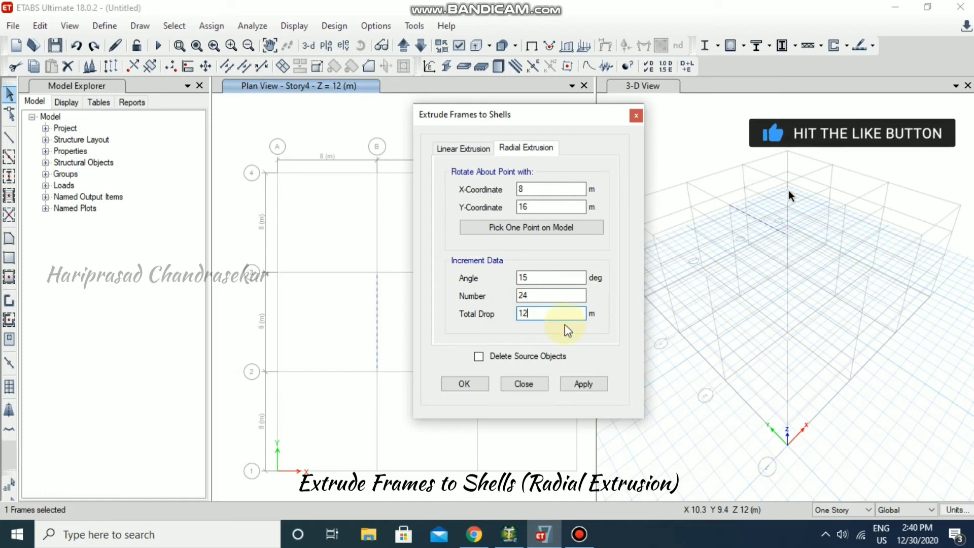
left_click(551, 297)
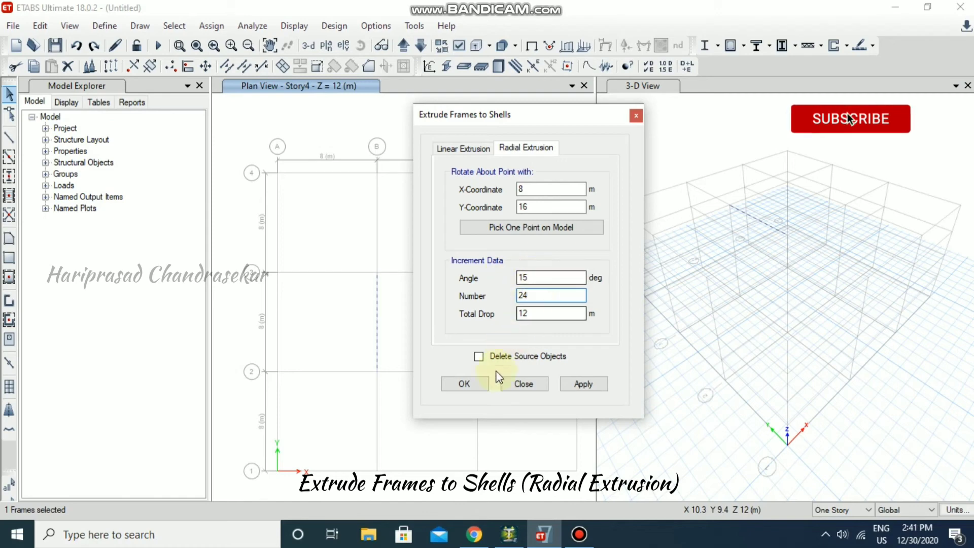
left_click_drag(510, 121, 639, 133)
left_click(592, 396)
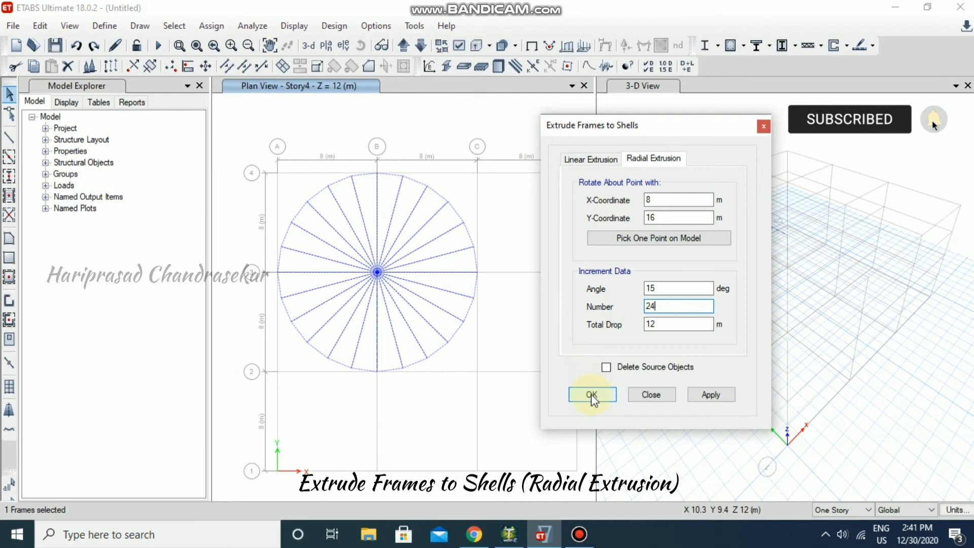
left_click_drag(644, 132, 498, 130)
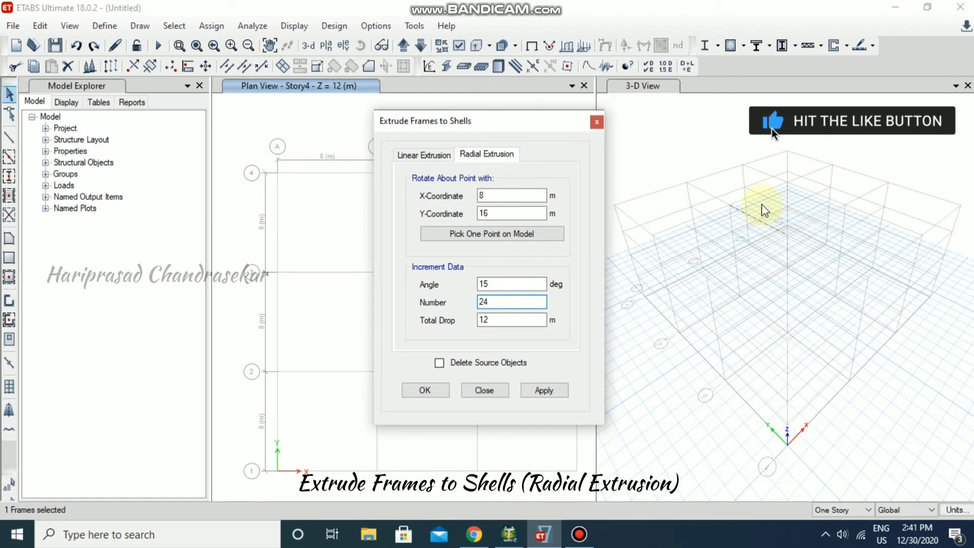
Step: Apply the extrusion to create 24 shell panels spiralling down 12 m about B3, viewed in 3-D
left_click(543, 390)
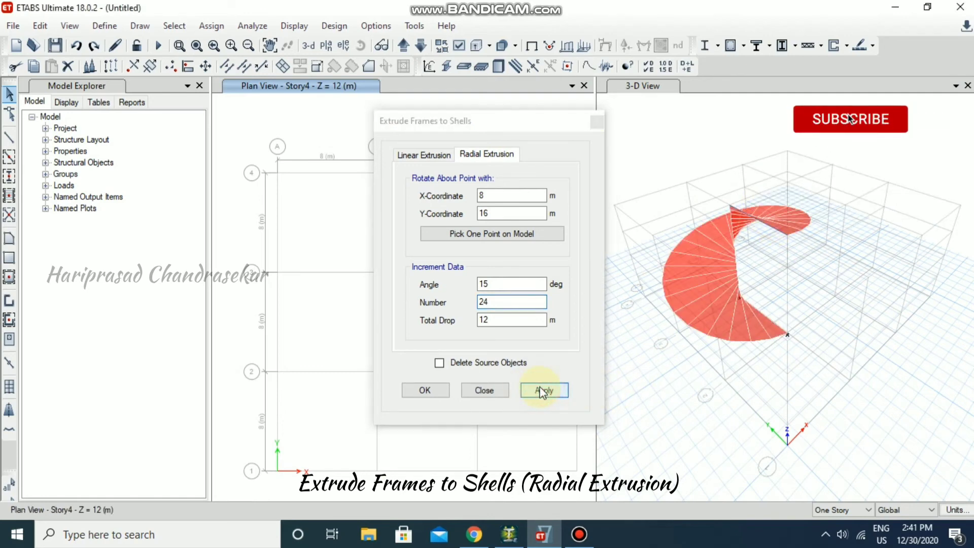
left_click(791, 229)
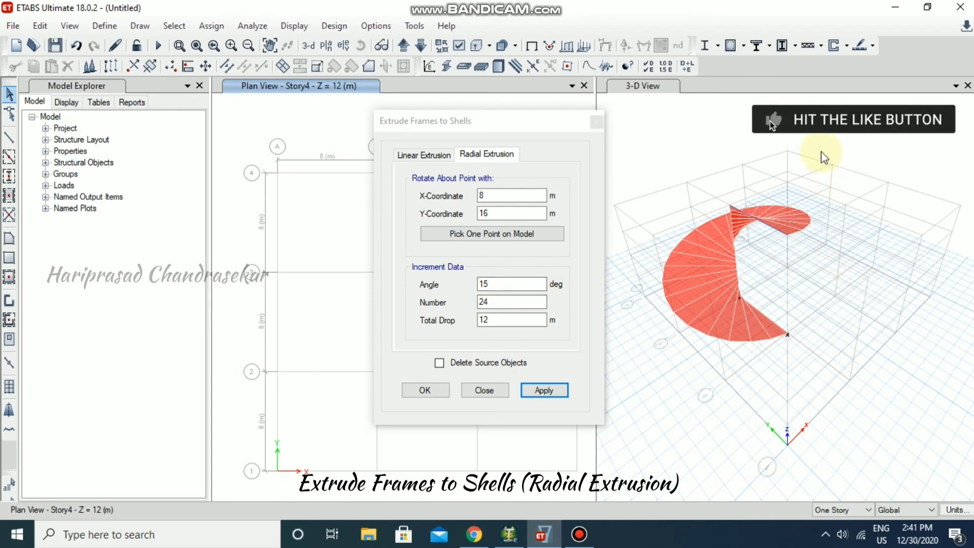
left_click(842, 133)
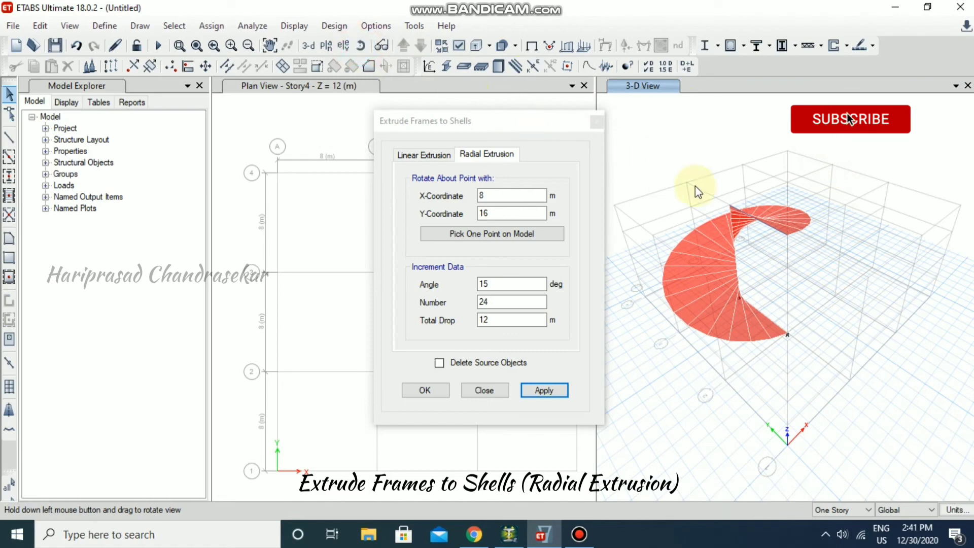
Step: Orbit the 3-D view from near-plan to a side view of the helical shell ramp
left_click_drag(697, 190, 901, 137)
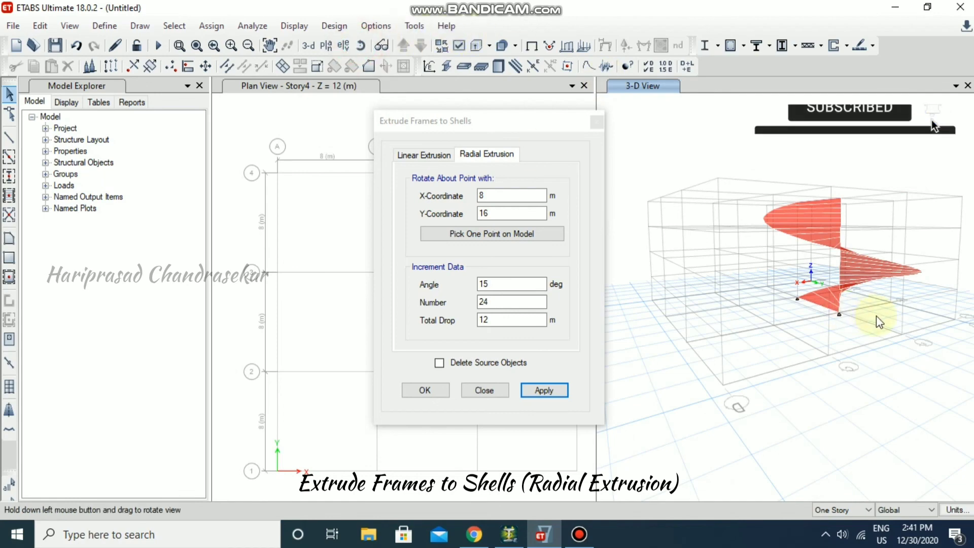
left_click_drag(879, 321, 755, 195)
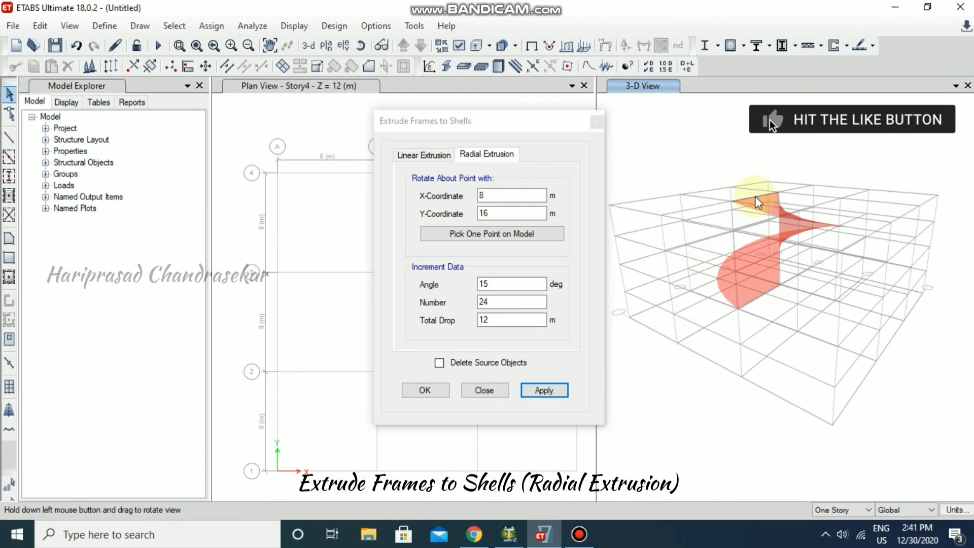